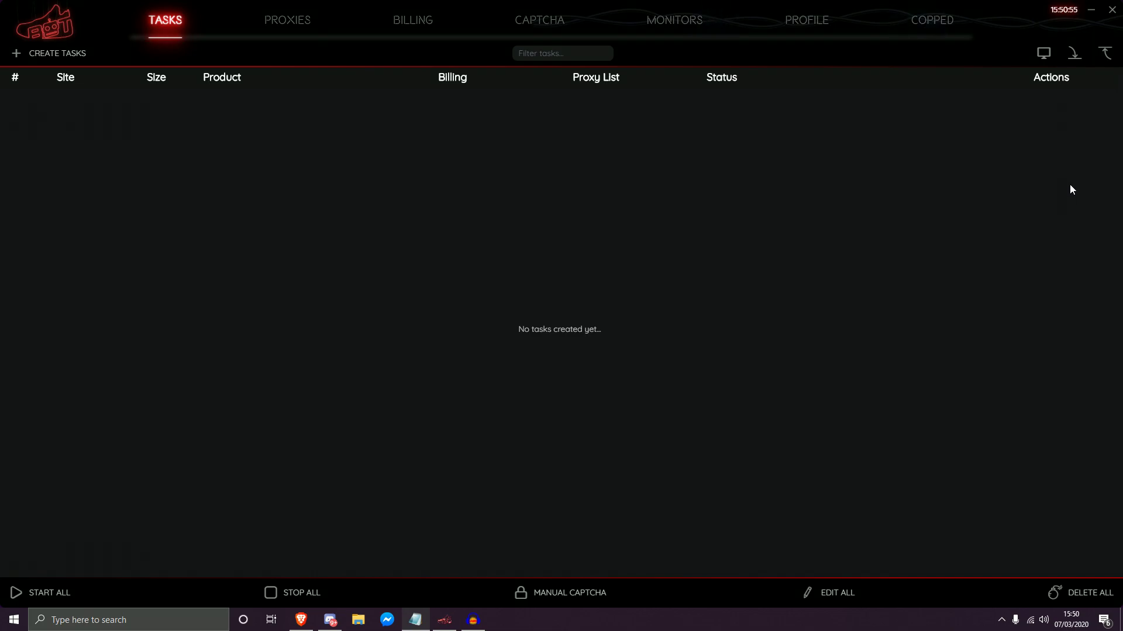
# Start a new task with the keyword 'yeezy', then close it without saving
pyautogui.click(60, 55)
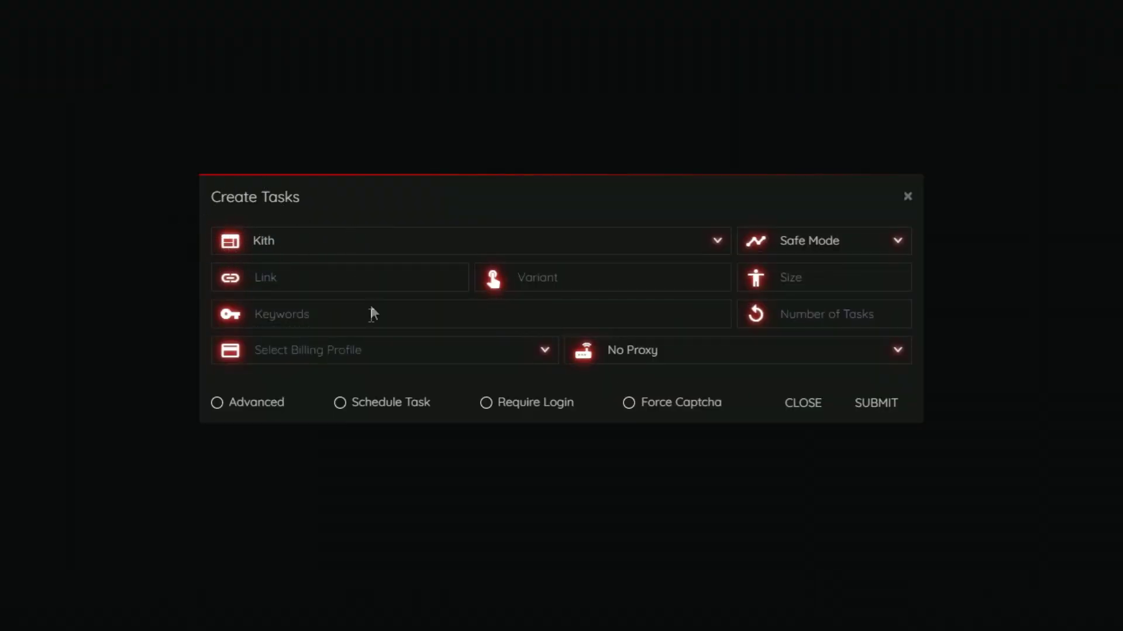
pyautogui.click(318, 316)
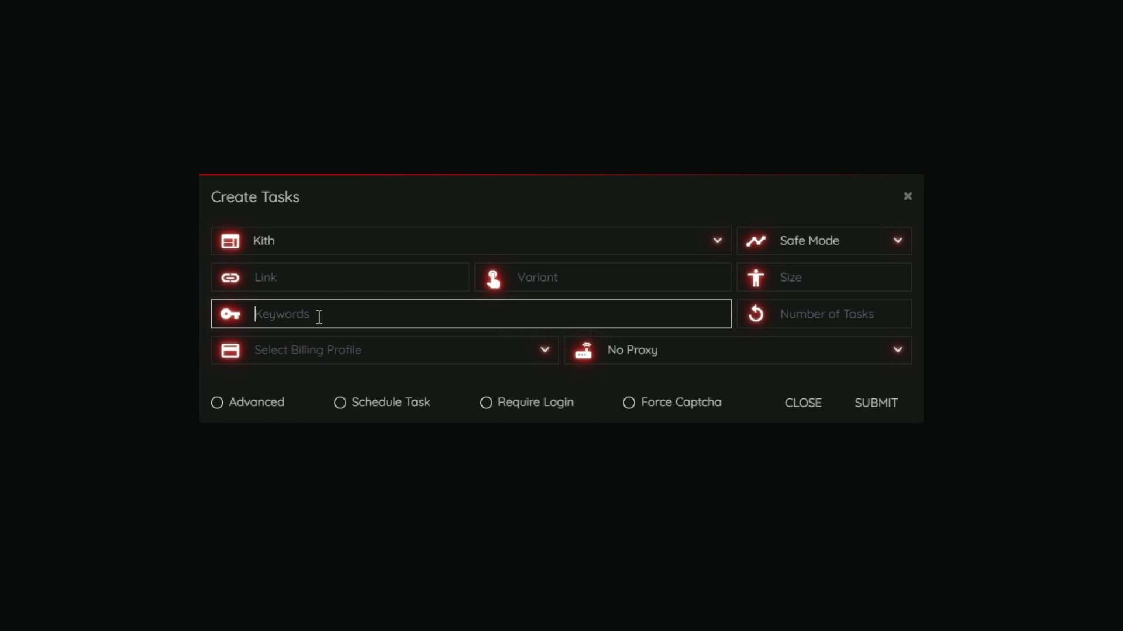
pyautogui.write('yeezy')
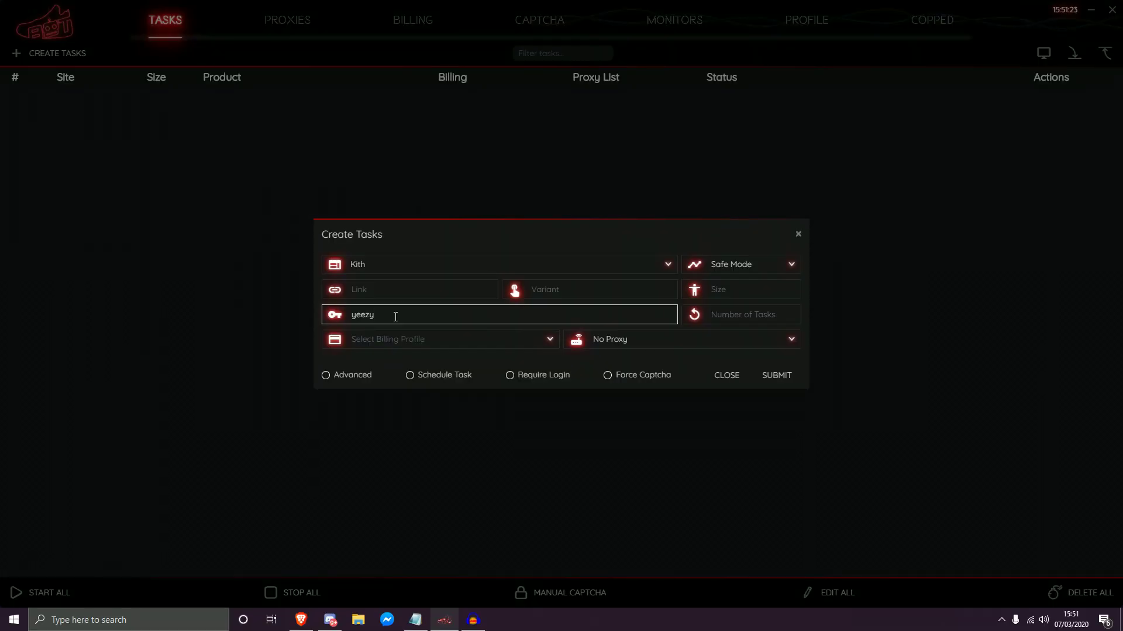
pyautogui.click(738, 378)
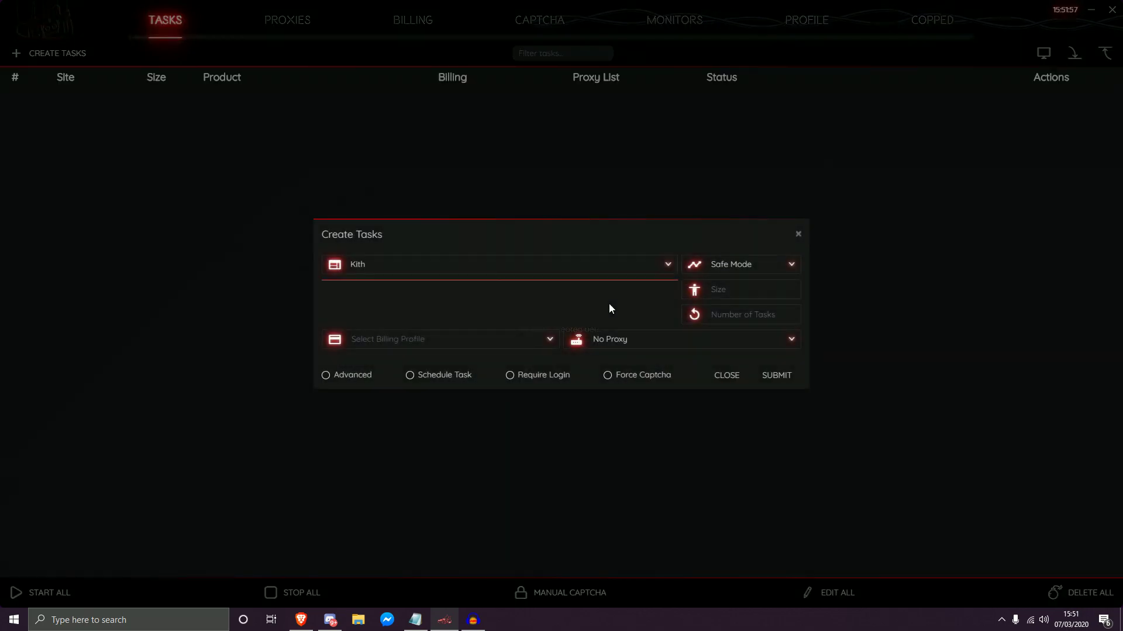
# Reopen task creation, enter keywords 'yeezy 350 blue tints' and highlight the string
pyautogui.click(390, 314)
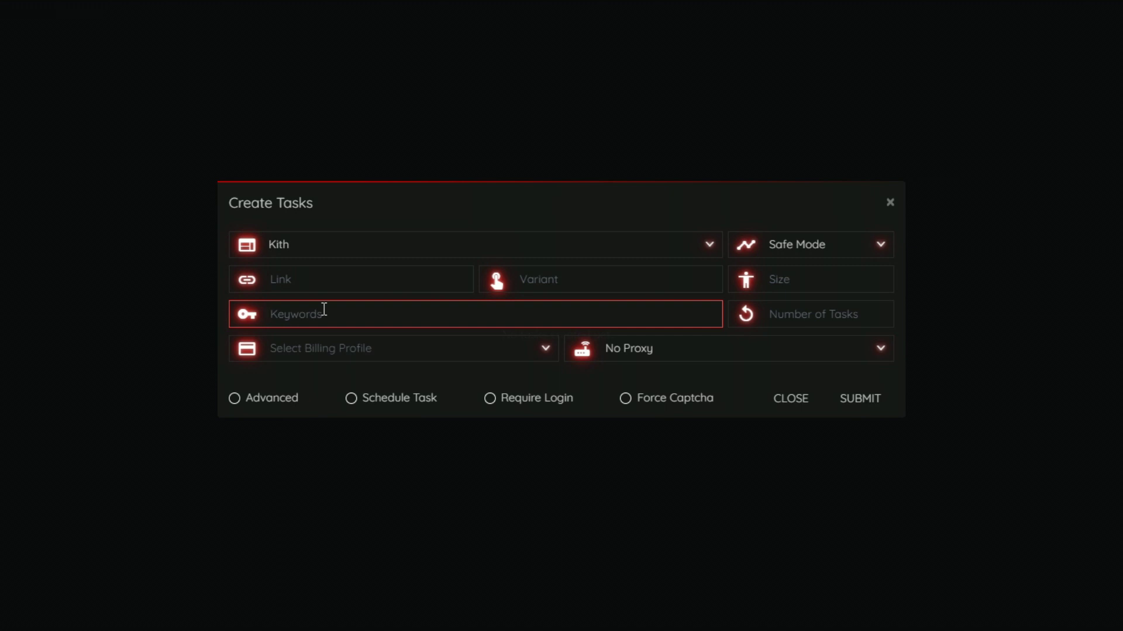
pyautogui.write('yeezy 350 blue')
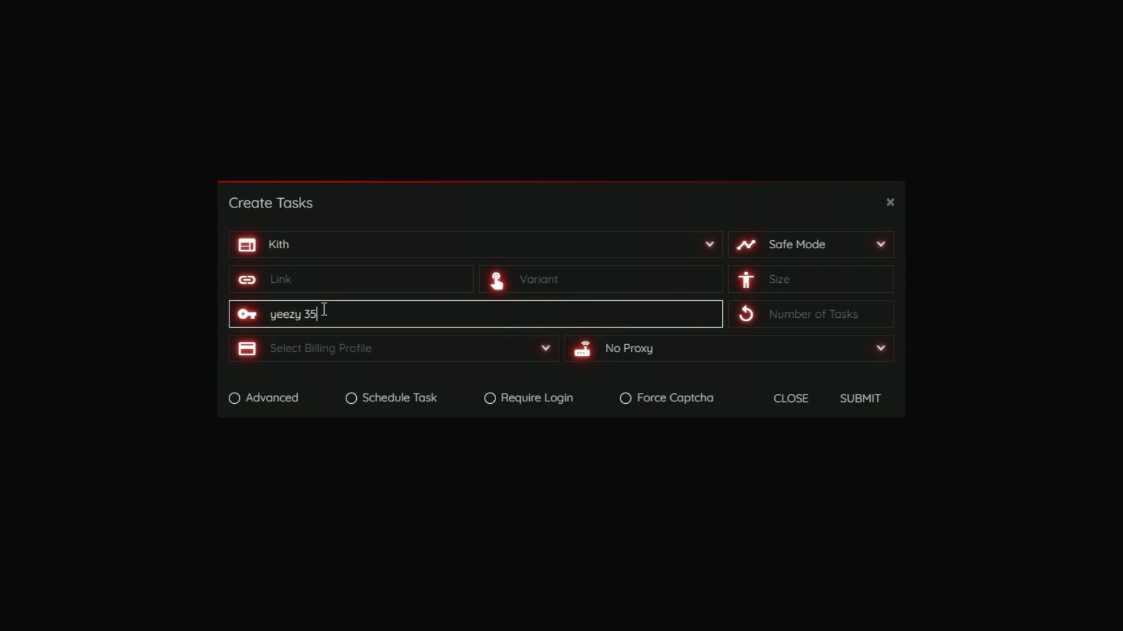
pyautogui.write(' tints')
pyautogui.moveTo(274, 321); pyautogui.dragTo(442, 323)
pyautogui.click(433, 320)
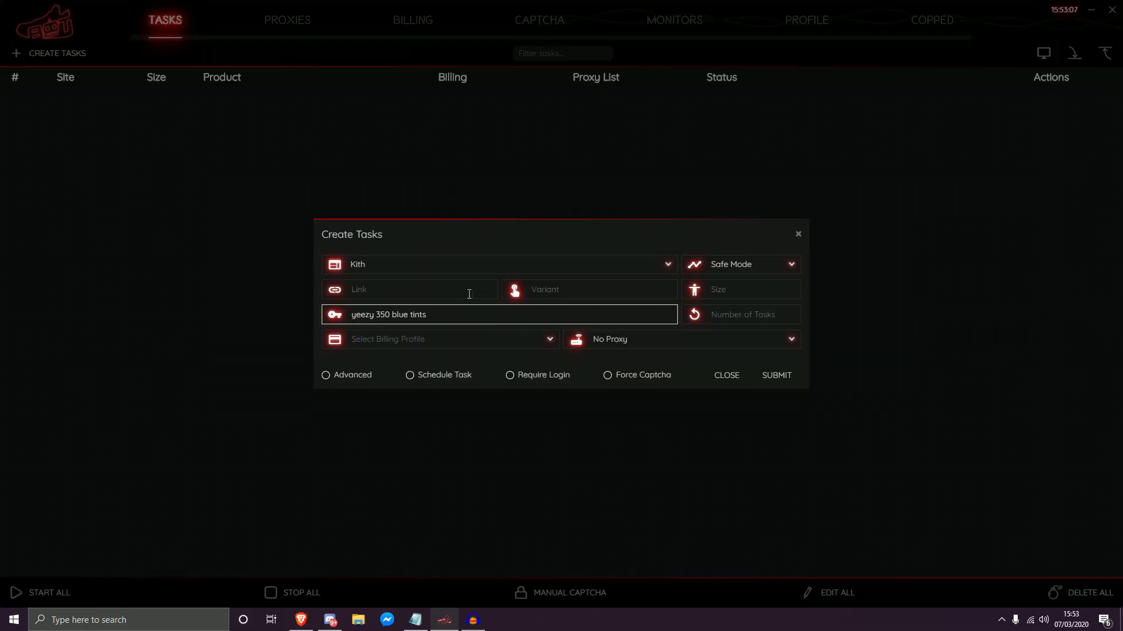
pyautogui.moveTo(349, 316); pyautogui.dragTo(440, 311)
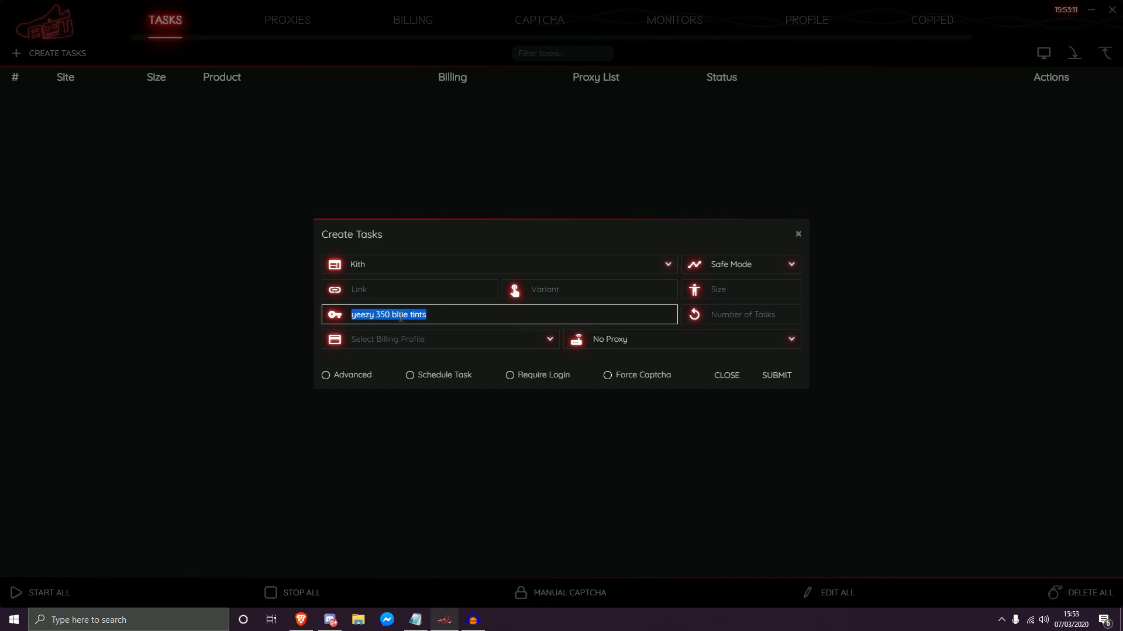
pyautogui.click(454, 312)
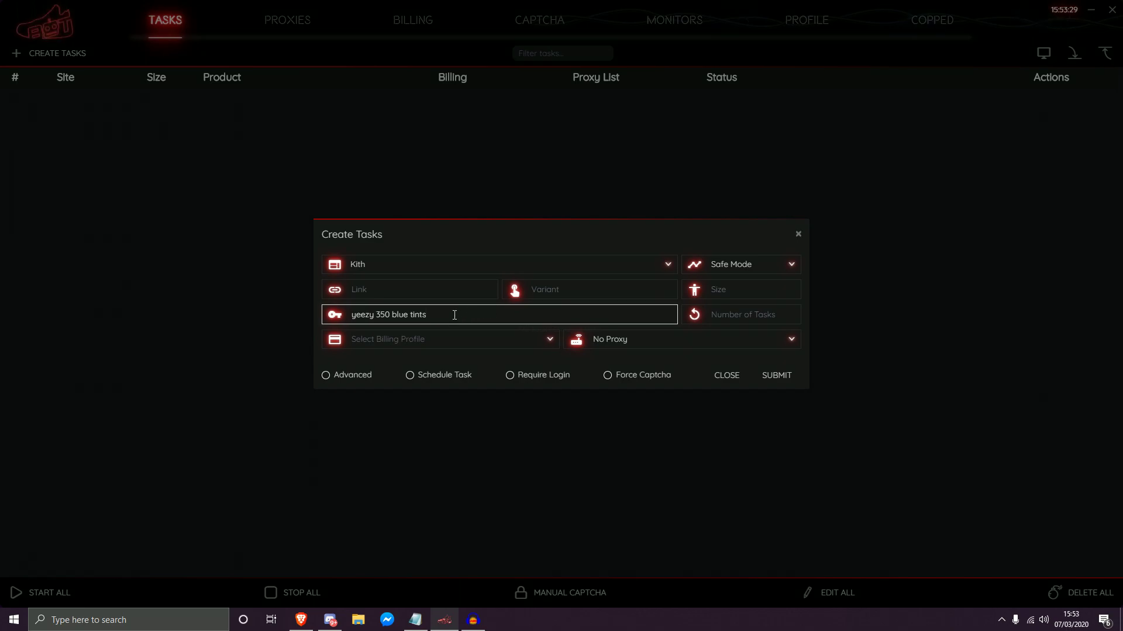
pyautogui.moveTo(454, 315); pyautogui.dragTo(350, 307)
pyautogui.click(459, 319)
# Capitalise the keywords' first letter to 'Y', then return it to lowercase 'y'
pyautogui.press('Delete')
pyautogui.write('Y')
pyautogui.press('BackSpace')
pyautogui.write('y')
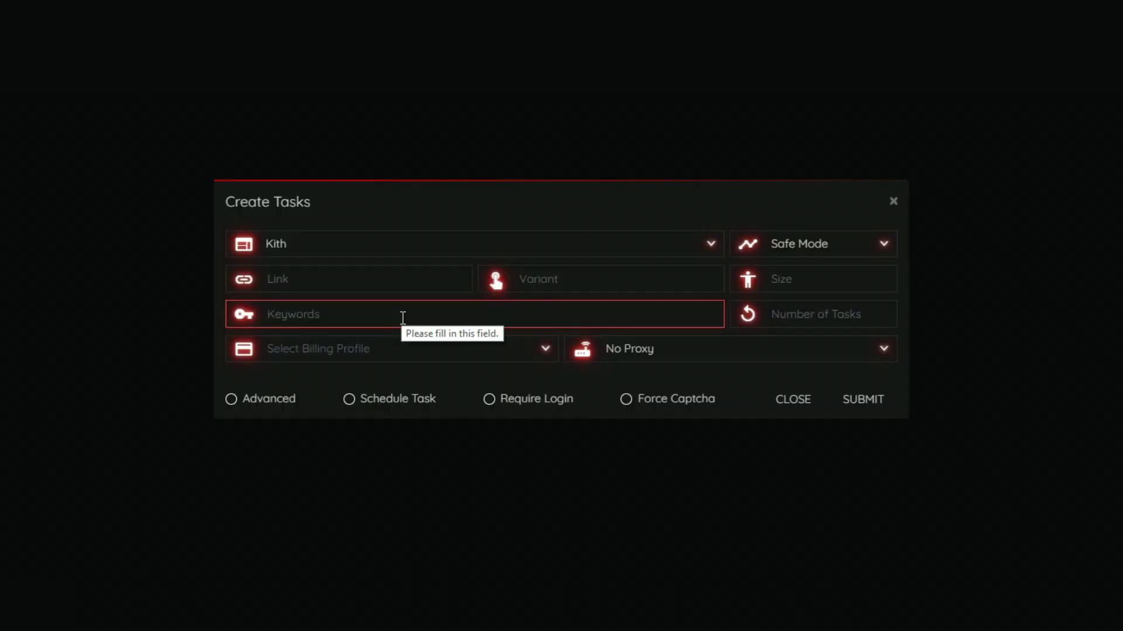
# Paste 'travis scott -hoodie' into the empty Keywords field and highlight the -hoodie modifier
pyautogui.click(403, 318)
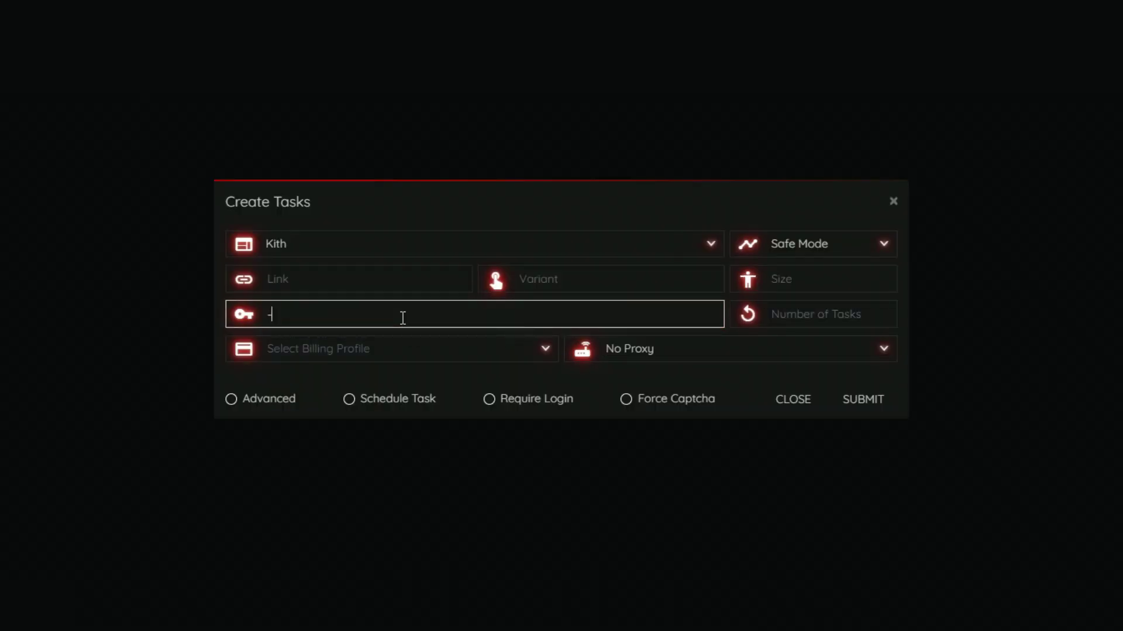
pyautogui.write('travis scott -hoodie')
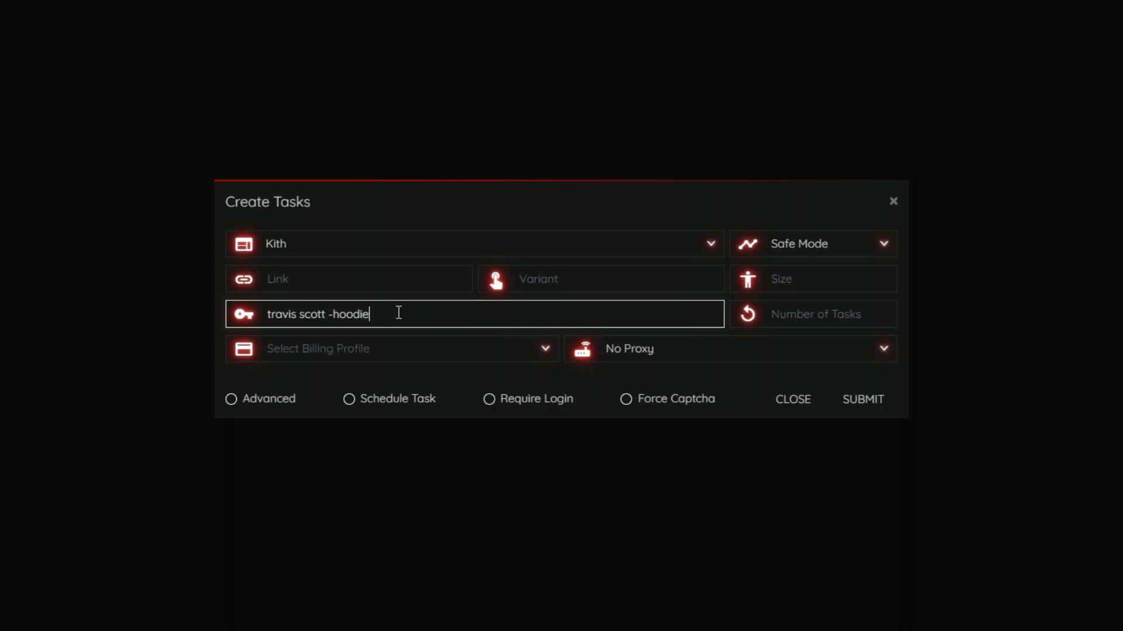
pyautogui.moveTo(326, 319); pyautogui.dragTo(384, 318)
pyautogui.click(381, 320)
# Replace the keywords with 'nike sb dunk, strange love sb', inserting a comma after dunk
pyautogui.hotkey('ctrl', 'a')
pyautogui.press('BackSpace')
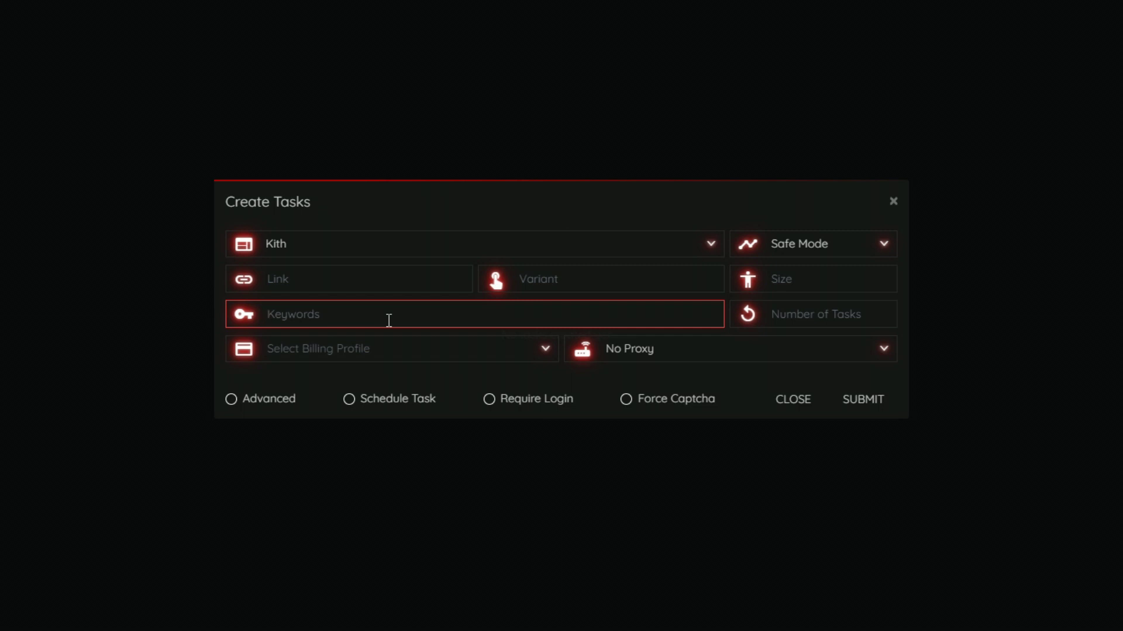
pyautogui.write('nike sb dunk, strange love sb')
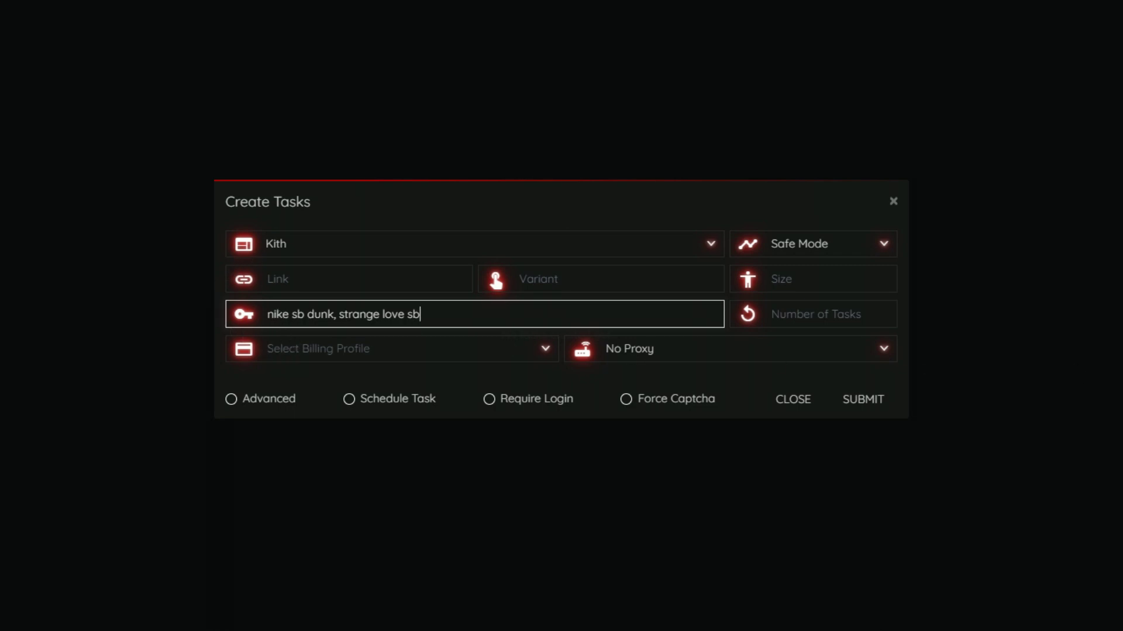
pyautogui.click(336, 316)
pyautogui.write(',')
# Highlight the 'nike sb dunk' and 'strange love sb' keyword sets in turn
pyautogui.moveTo(335, 314); pyautogui.dragTo(250, 315)
pyautogui.click(260, 315)
pyautogui.moveTo(434, 314); pyautogui.dragTo(335, 314)
pyautogui.click(420, 314)
# Replace the keywords with 'jordan retro pine green -low, jordan og pine green -low'
pyautogui.hotkey('ctrl', 'a')
pyautogui.press('BackSpace')
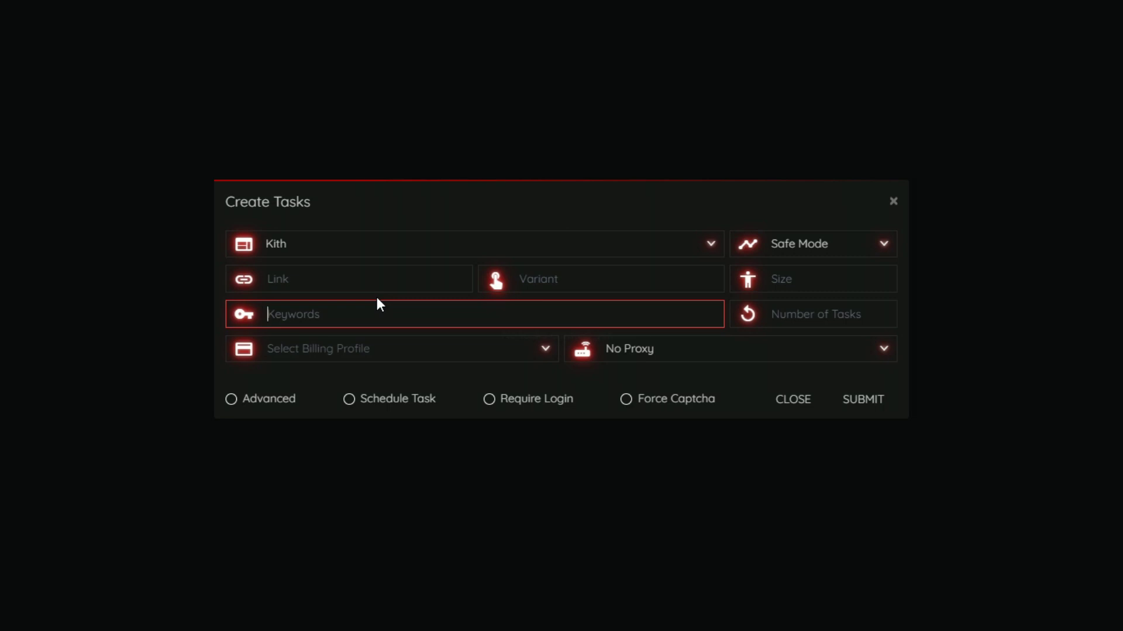
pyautogui.write('jordan retro pine green -low, jordan og pine green -low')
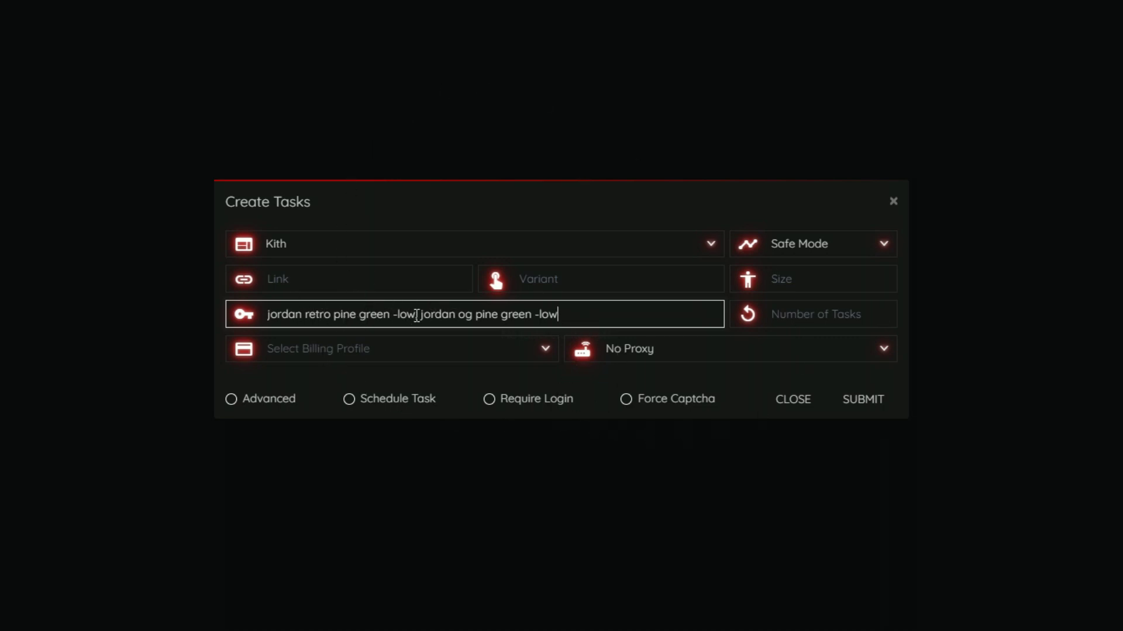
# Highlight each Jordan pine green phrase in turn, leaving the caret at the end
pyautogui.moveTo(415, 314); pyautogui.dragTo(260, 316)
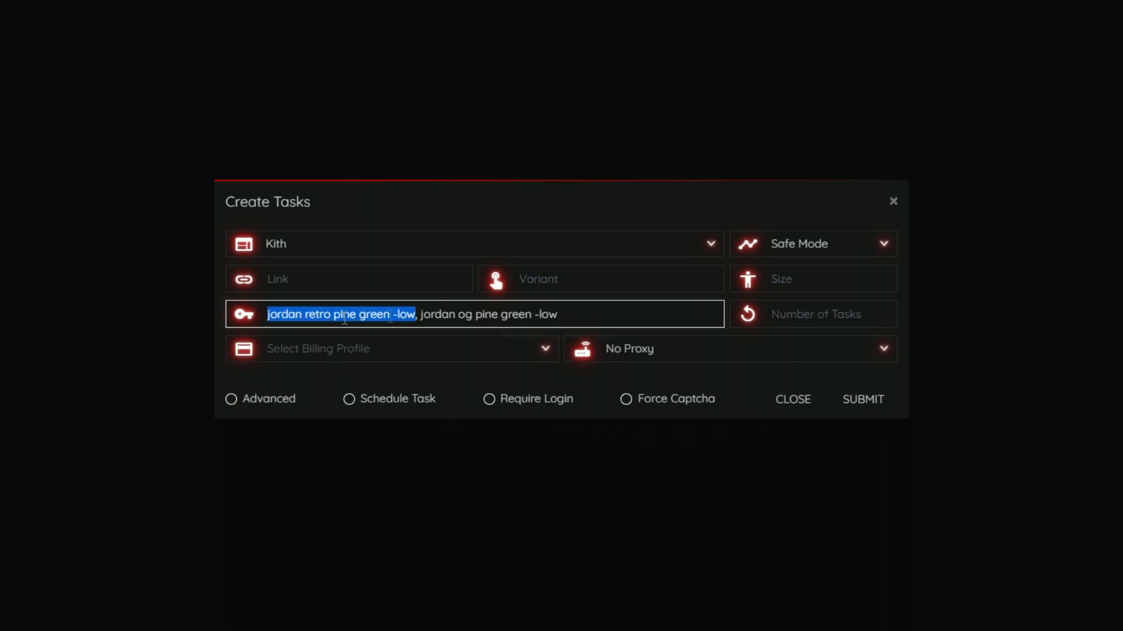
pyautogui.click(571, 317)
pyautogui.moveTo(571, 317); pyautogui.dragTo(417, 316)
pyautogui.click(566, 320)
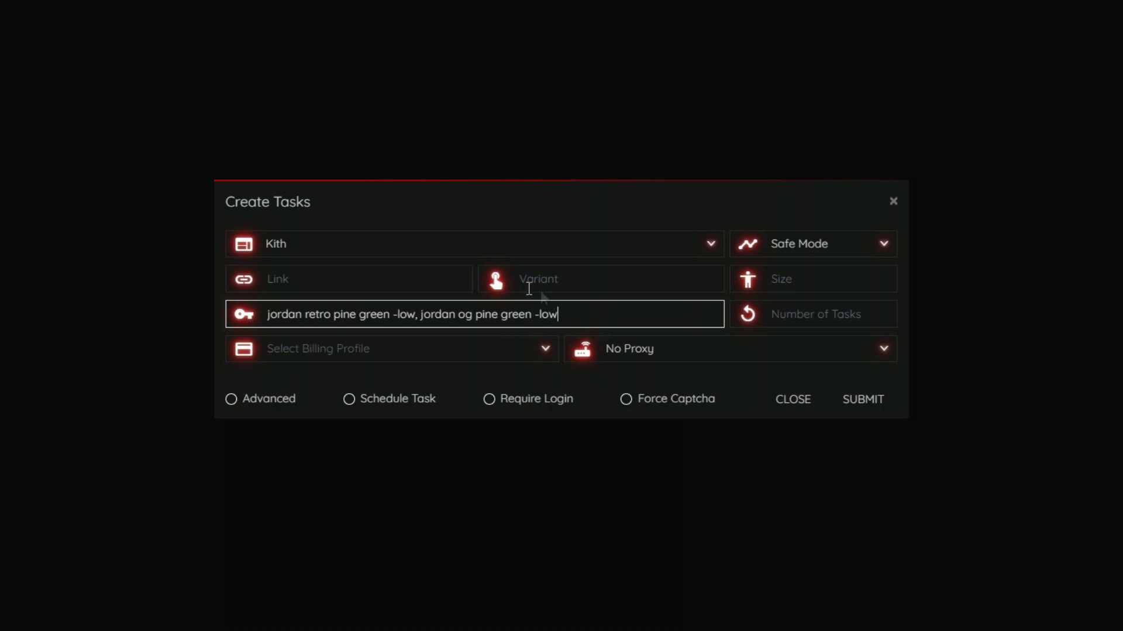
pyautogui.moveTo(265, 315); pyautogui.dragTo(407, 314)
pyautogui.click(408, 314)
pyautogui.press('End')
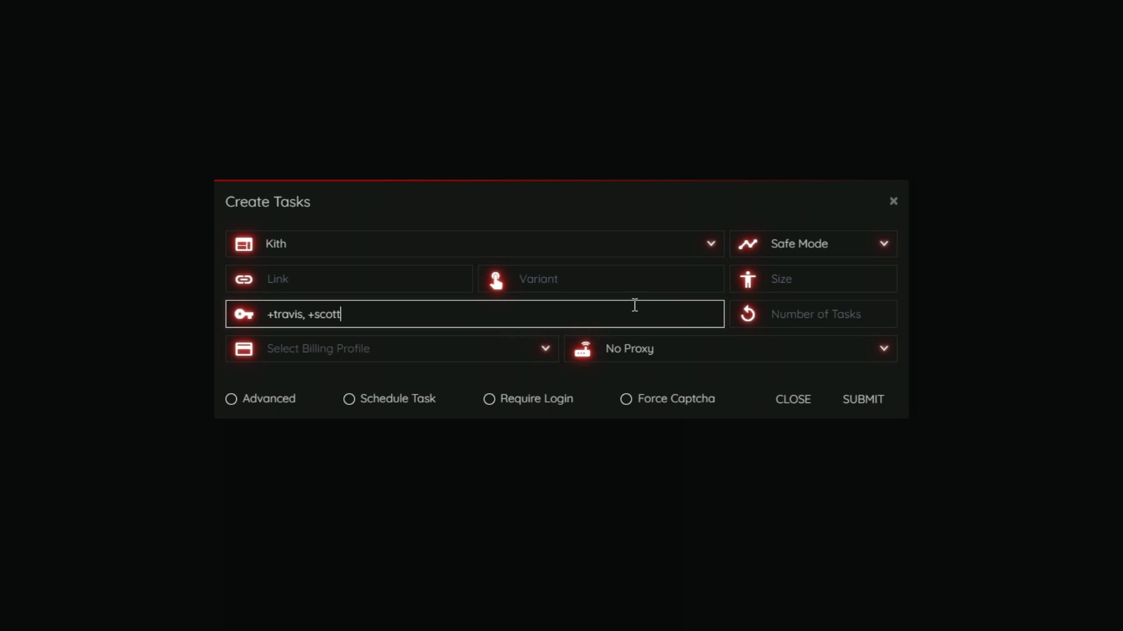
# Retype the comma in '+travis, +scott', then highlight the comma and the word scott
pyautogui.press('Left')
pyautogui.press('Left')
pyautogui.press('Left')
pyautogui.press('Left')
pyautogui.press('Left')
pyautogui.press('Left')
pyautogui.press('Left')
pyautogui.press('BackSpace')
pyautogui.write(',')
pyautogui.hotkey('ctrl', 'a')
pyautogui.click(409, 311)
pyautogui.moveTo(303, 314); pyautogui.dragTo(327, 317)
pyautogui.press('End')
pyautogui.moveTo(349, 316); pyautogui.dragTo(317, 317)
# Join the terms into 'travis scott', add a trailing comma and remove the leading plus
pyautogui.click(317, 317)
pyautogui.press('BackSpace')
pyautogui.press('BackSpace')
pyautogui.press('BackSpace')
pyautogui.press('BackSpace')
pyautogui.doubleClick(298, 314)
pyautogui.click(364, 318)
pyautogui.write(',')
pyautogui.hotkey('ctrl', 'Left')
pyautogui.press('BackSpace')
pyautogui.press('BackSpace')
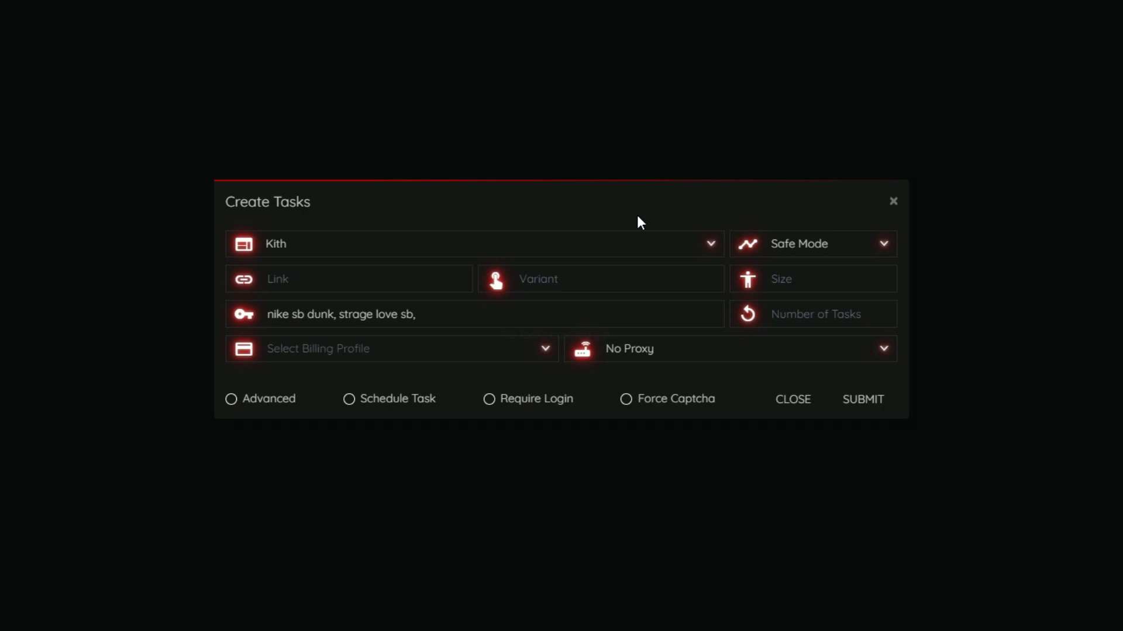
# Point out the words nike and dunk in the 'nike sb dunk' keywords
pyautogui.click(284, 317)
pyautogui.doubleClick(268, 316)
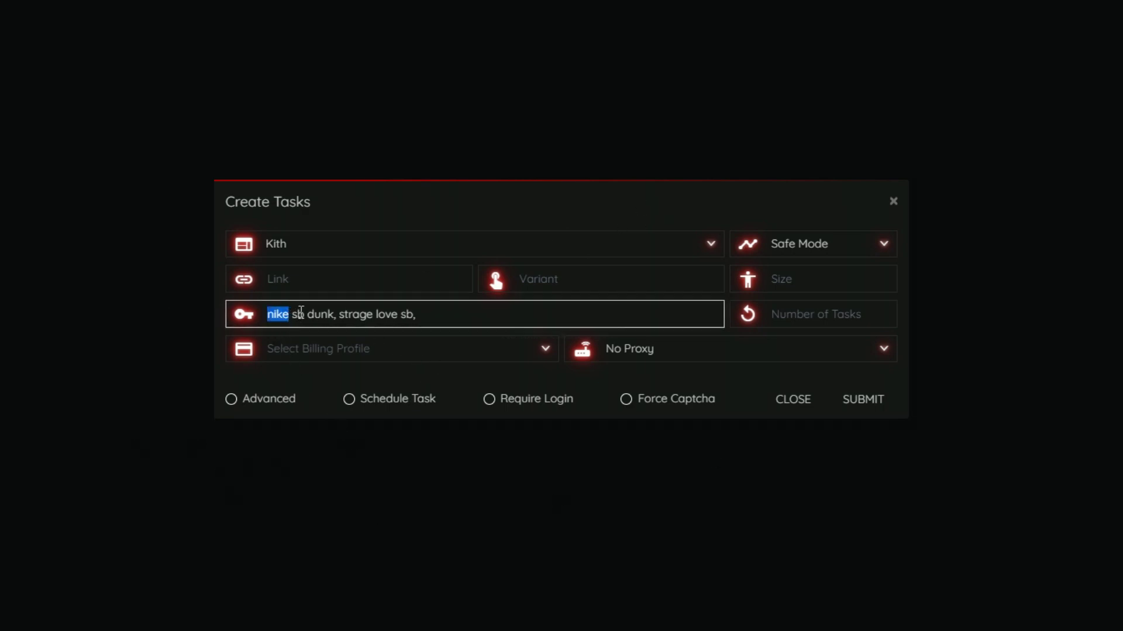
pyautogui.moveTo(336, 320); pyautogui.dragTo(331, 321)
pyautogui.click(331, 320)
pyautogui.click(498, 370)
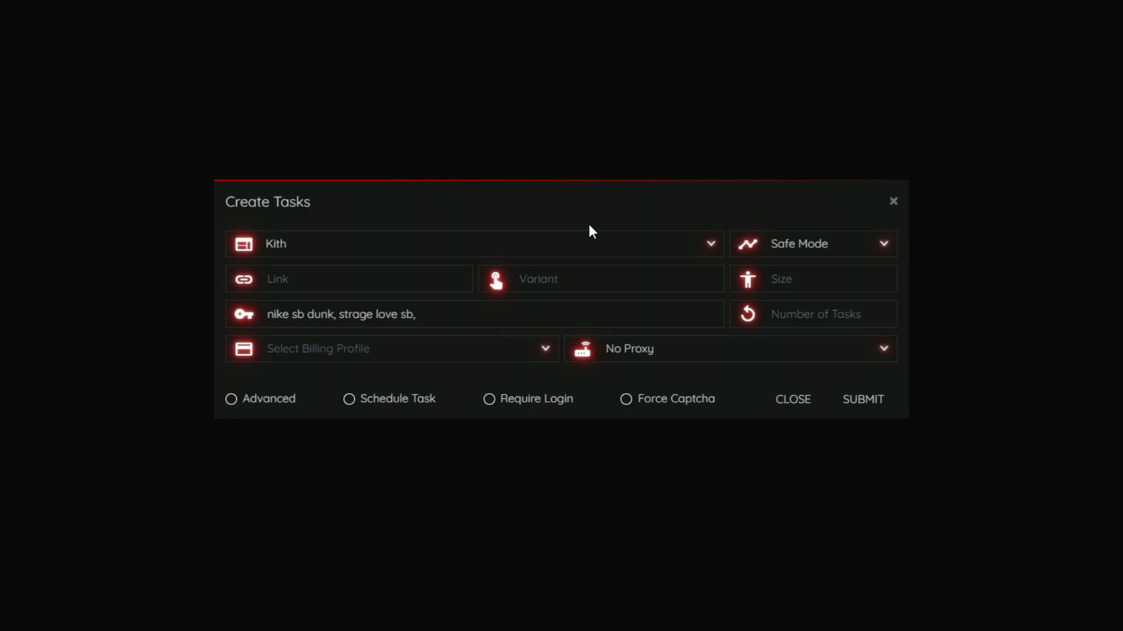
# Remove the trailing comma so the keywords read 'nike sb dunk, strage love sb'
pyautogui.click(466, 314)
pyautogui.press('BackSpace')
pyautogui.click(336, 316)
pyautogui.click(462, 320)
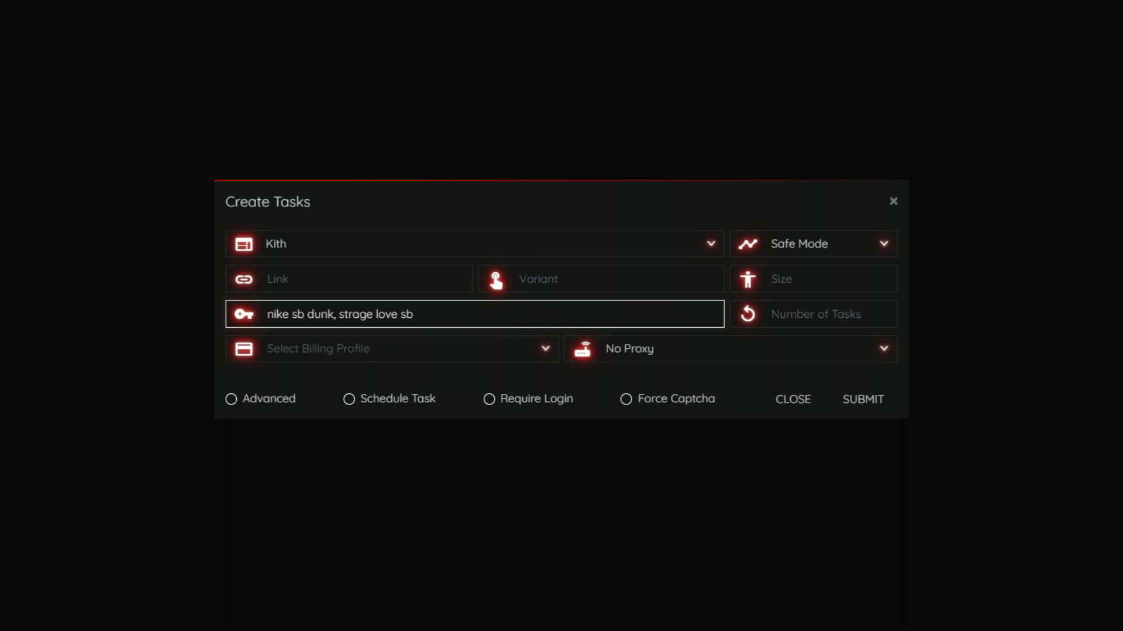
pyautogui.write(',')
pyautogui.press('BackSpace')
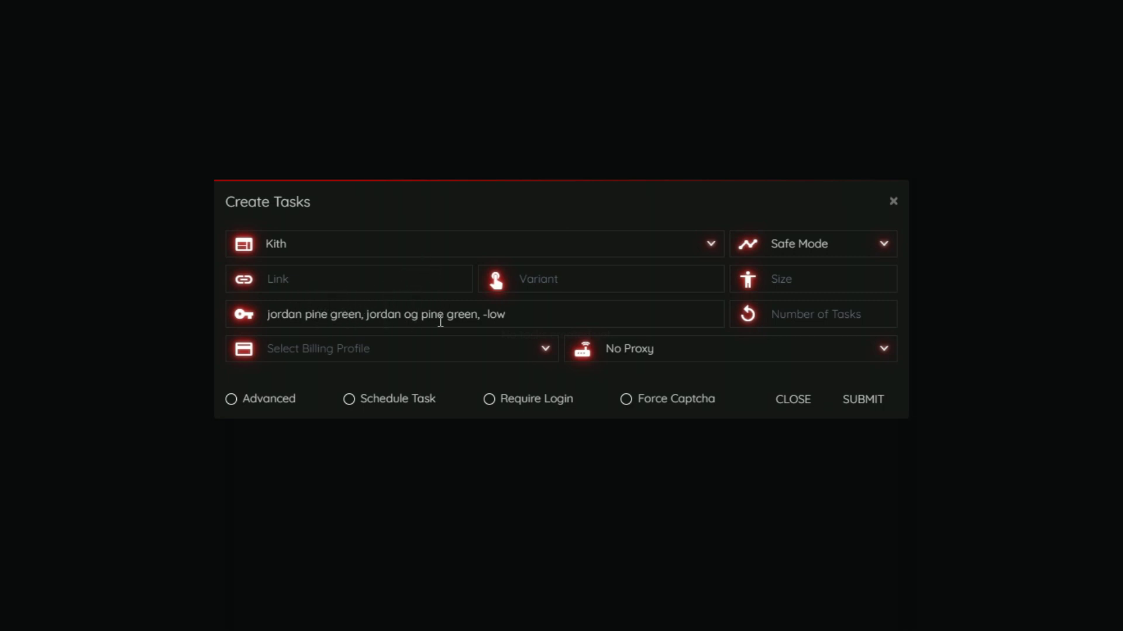
# Replace the last keyword with '-low' and add a comma after the second pine green
pyautogui.doubleClick(493, 314)
pyautogui.click(512, 315)
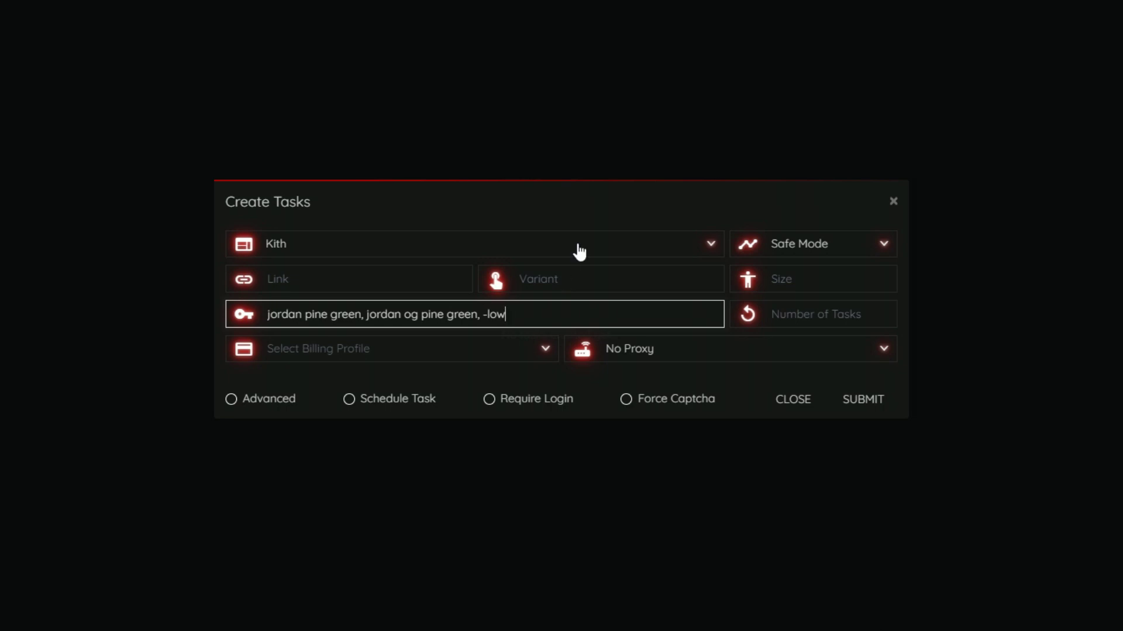
pyautogui.doubleClick(485, 317)
pyautogui.write('-low')
pyautogui.click(478, 317)
pyautogui.write(',')
pyautogui.click(616, 314)
# Paste 'jordan pine green -low, jordan og pine green -low' over the keywords
pyautogui.moveTo(512, 314); pyautogui.dragTo(483, 314)
pyautogui.click(331, 314)
pyautogui.click(507, 315)
pyautogui.hotkey('ctrl', 'a')
pyautogui.write('jordan pine green -low, jordan og pine green -low')
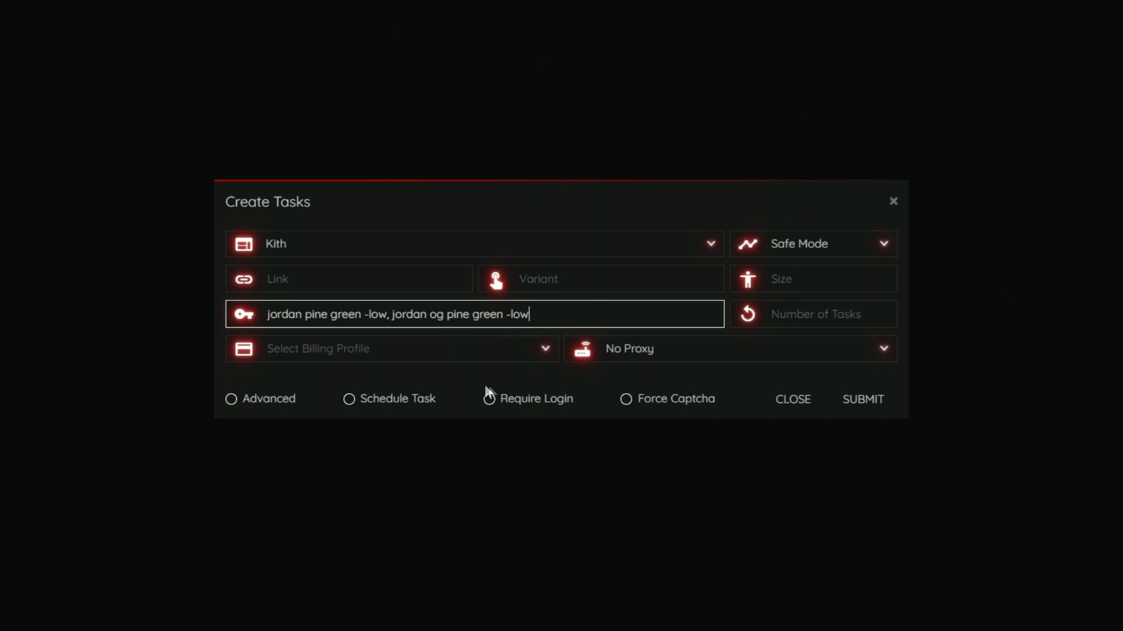
# Highlight the Jordan keywords and the final -low, then erase the whole Keywords field
pyautogui.tripleClick(555, 319)
pyautogui.click(615, 316)
pyautogui.moveTo(507, 315); pyautogui.dragTo(559, 315)
pyautogui.click(559, 314)
pyautogui.hotkey('ctrl', 'a')
pyautogui.press('BackSpace')
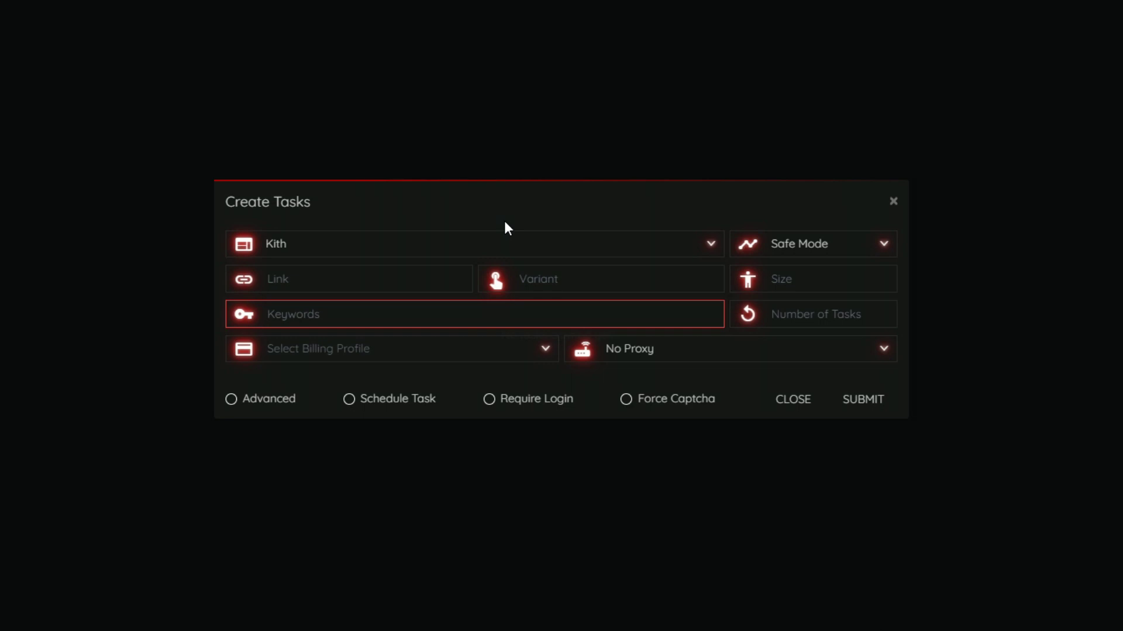
# Paste the three Air Force Clot phrases with -pant -jacket and highlight their parts
pyautogui.click(509, 312)
pyautogui.write('air force clot -pant -jacket, clot af1 -pant -jacket, air force rose gold -pant -jacket')
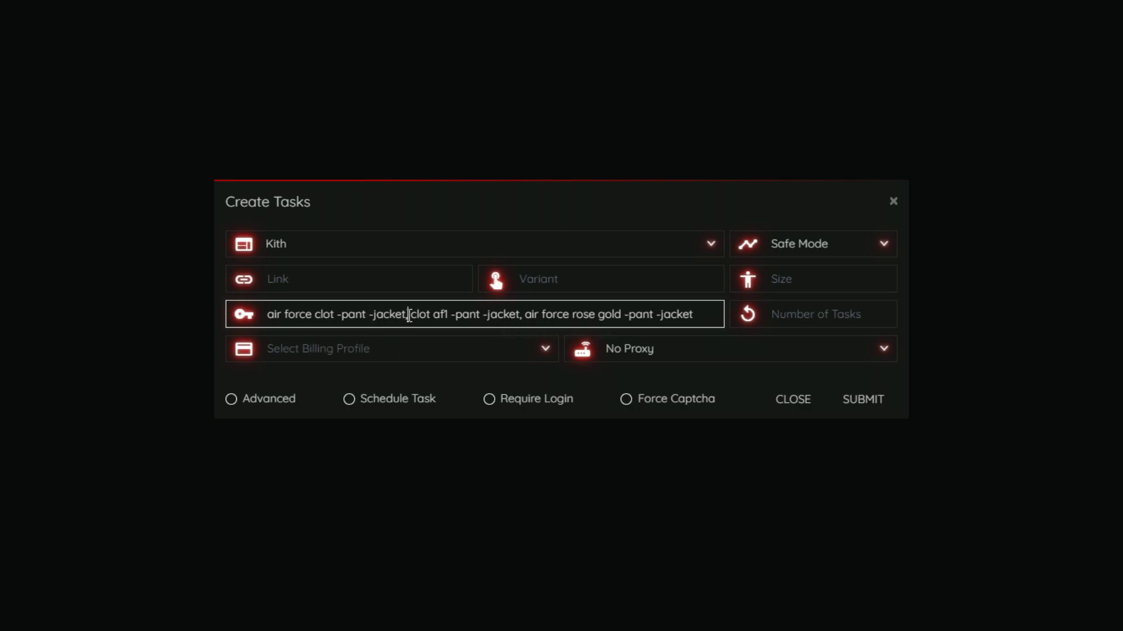
pyautogui.moveTo(408, 316); pyautogui.dragTo(279, 319)
pyautogui.click(389, 319)
pyautogui.moveTo(305, 314); pyautogui.dragTo(348, 307)
pyautogui.click(330, 314)
pyautogui.click(700, 327)
pyautogui.moveTo(699, 326); pyautogui.dragTo(261, 306)
pyautogui.click(289, 313)
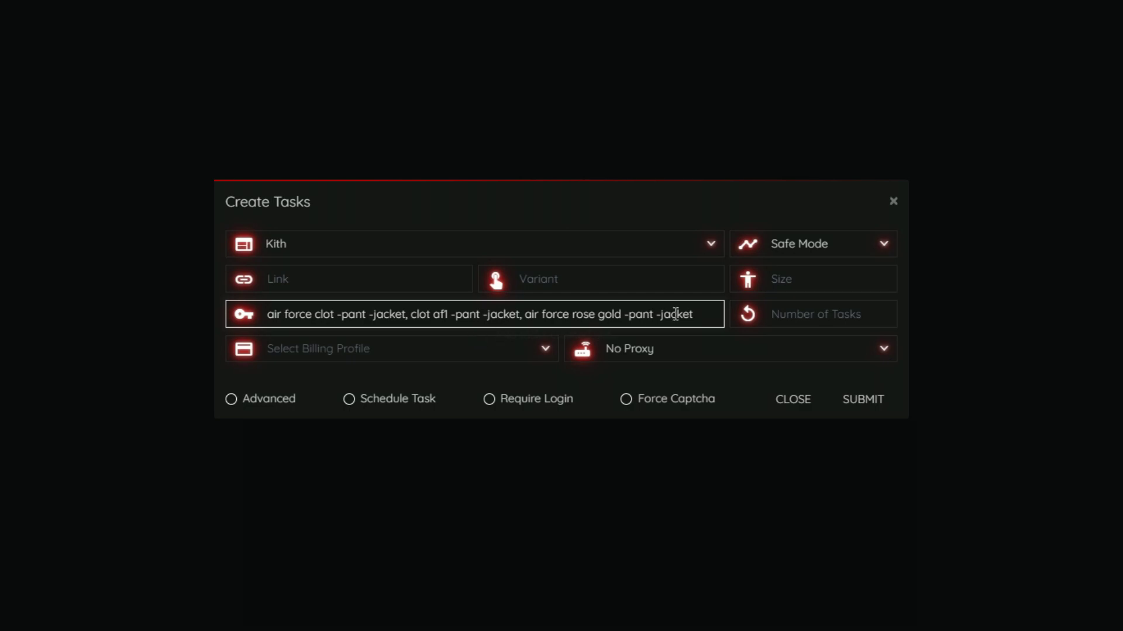